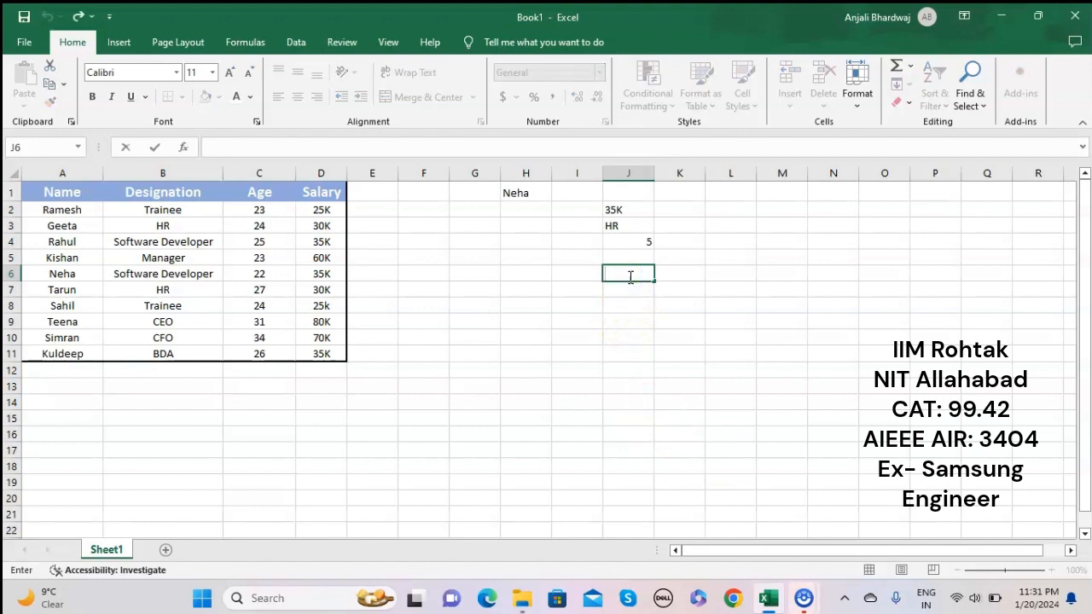
{"action": "type", "text": "="}
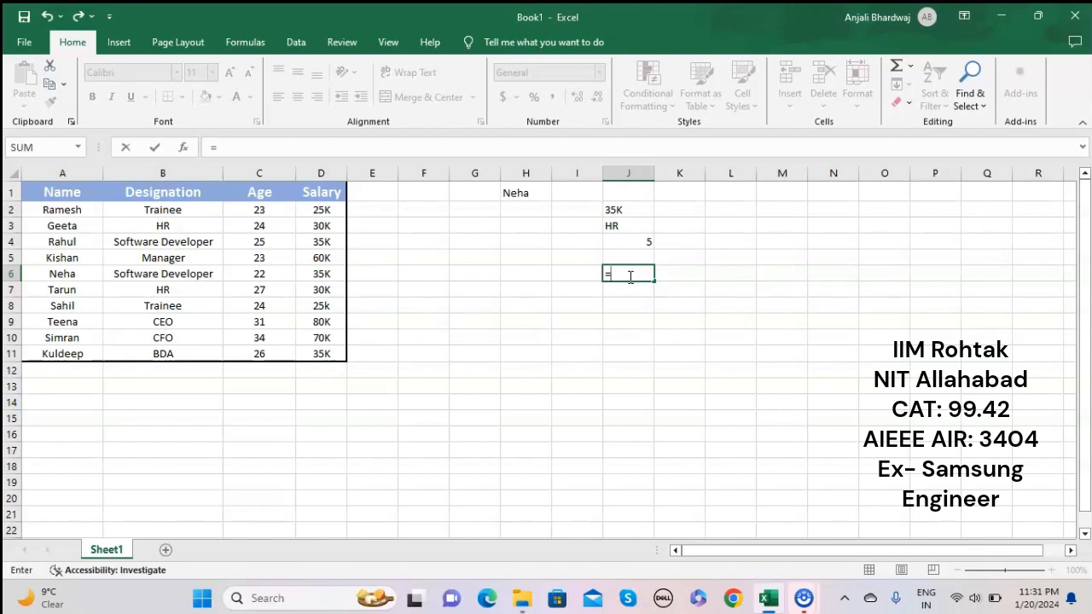
{"action": "type", "text": "vlook"}
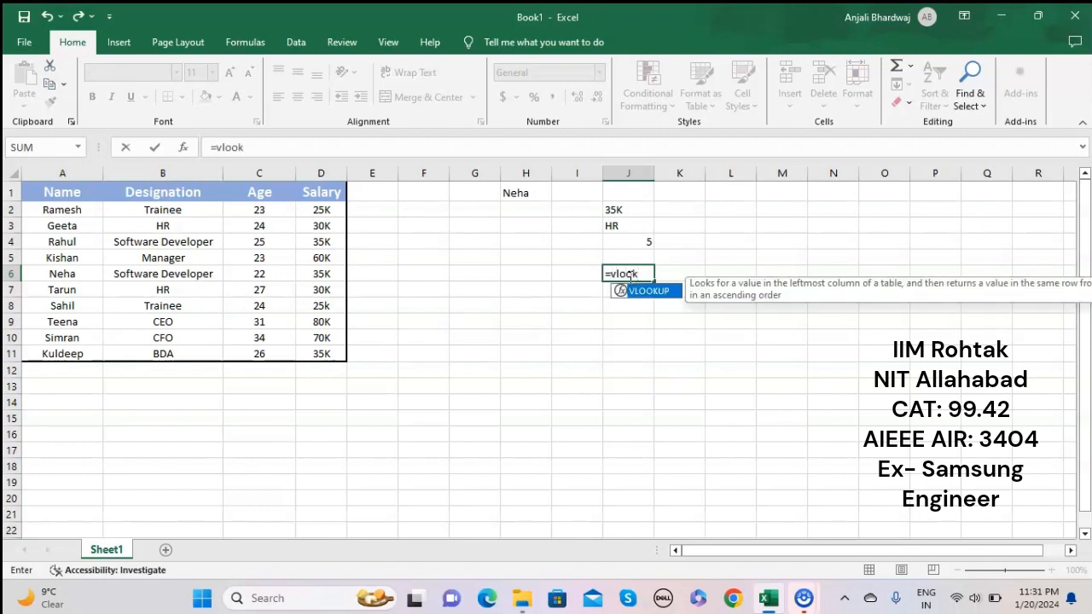
{"action": "type", "text": "up("}
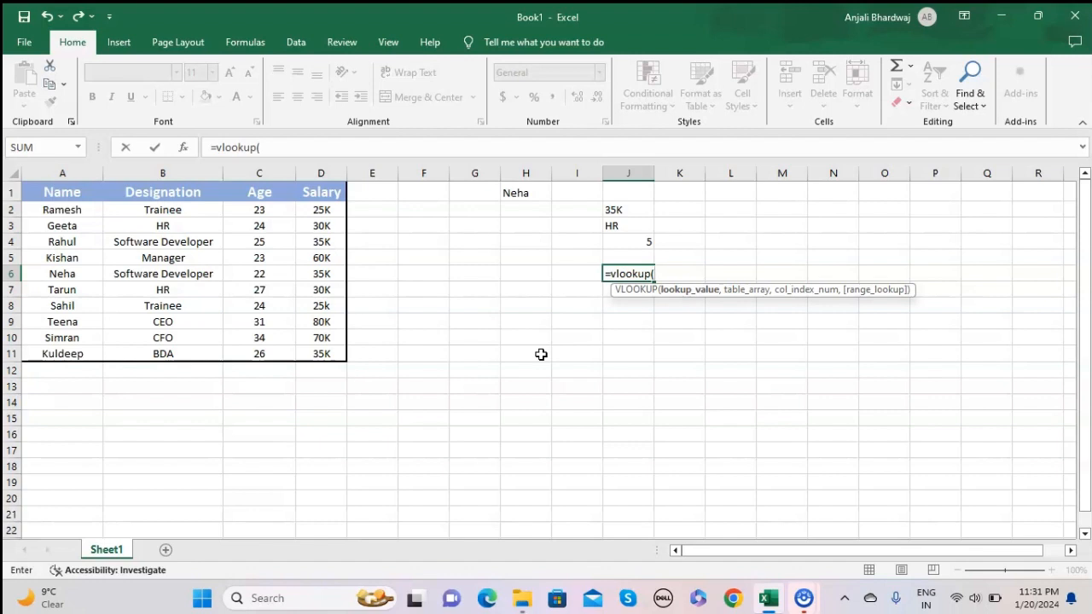
{"action": "key", "text": "BackSpace"}
{"action": "key", "text": "BackSpace"}
{"action": "key", "text": "BackSpace"}
{"action": "key", "text": "BackSpace"}
{"action": "key", "text": "BackSpace"}
{"action": "key", "text": "BackSpace"}
{"action": "key", "text": "BackSpace"}
{"action": "key", "text": "BackSpace"}
{"action": "key", "text": "BackSpace"}
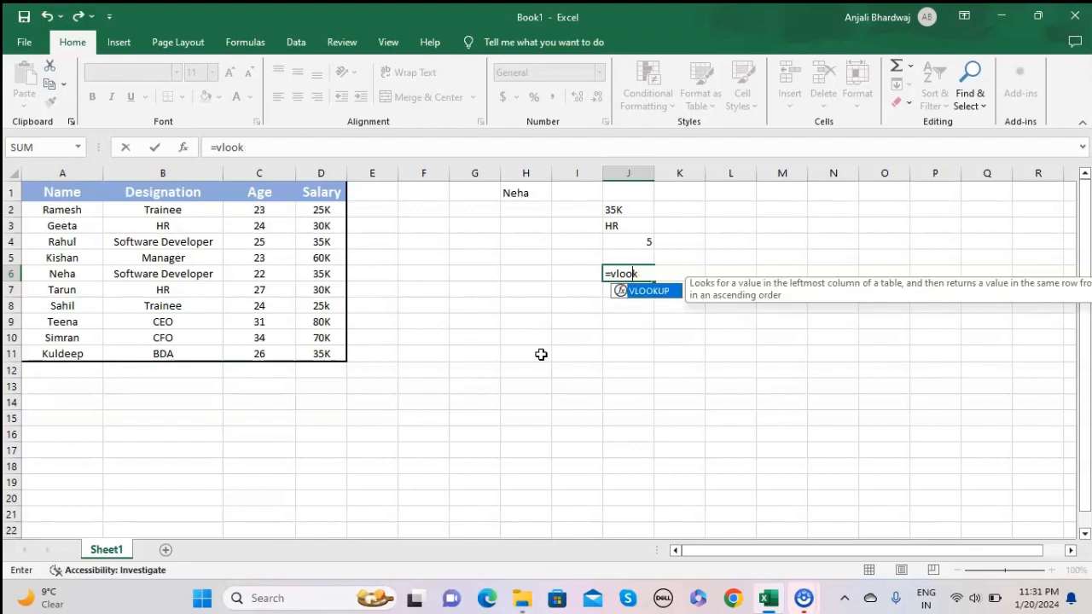
{"action": "key", "text": "Return"}
- Enter the employee name found in table cell A8 into cell H4 as the lookup value
{"action": "key", "text": "Up"}
{"action": "key", "text": "Up"}
{"action": "key", "text": "Up"}
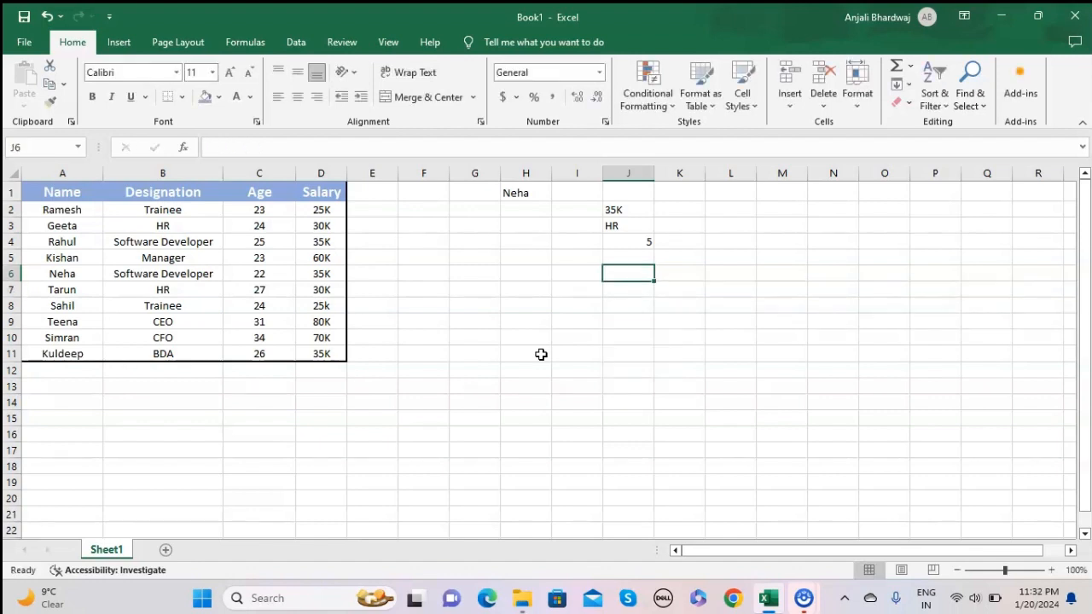
{"action": "key", "text": "Left"}
{"action": "key", "text": "Left"}
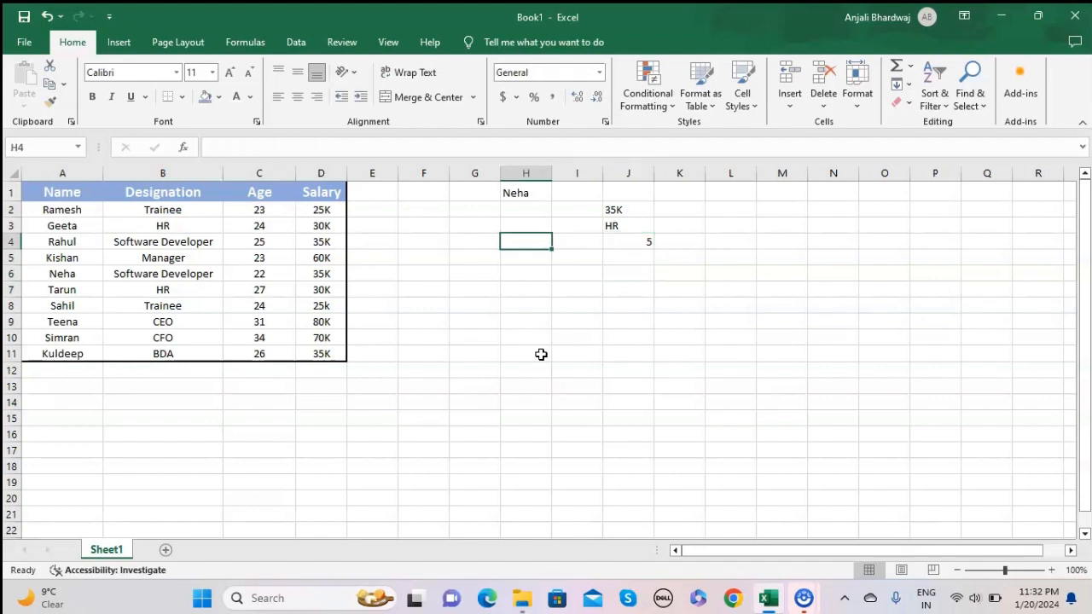
{"action": "type", "text": "Sa"}
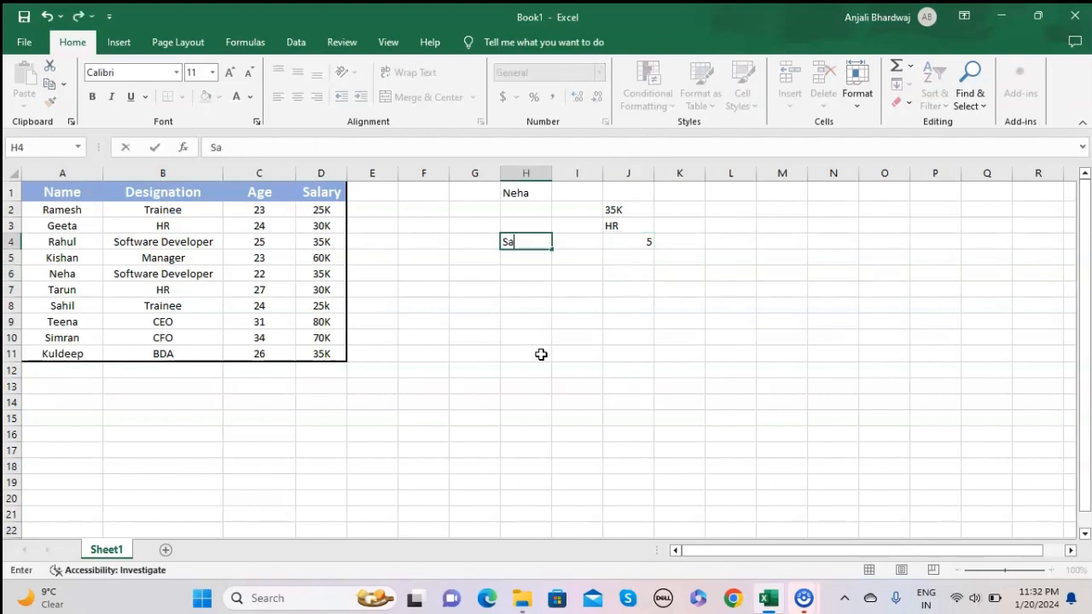
{"action": "type", "text": "hil"}
{"action": "key", "text": "Return"}
- Look up the salary for the name in H4 by entering =vlookup(H4,A1:D11,4,0) in cell J7
{"action": "key", "text": "Down"}
{"action": "key", "text": "Down"}
{"action": "key", "text": "Right"}
{"action": "key", "text": "Right"}
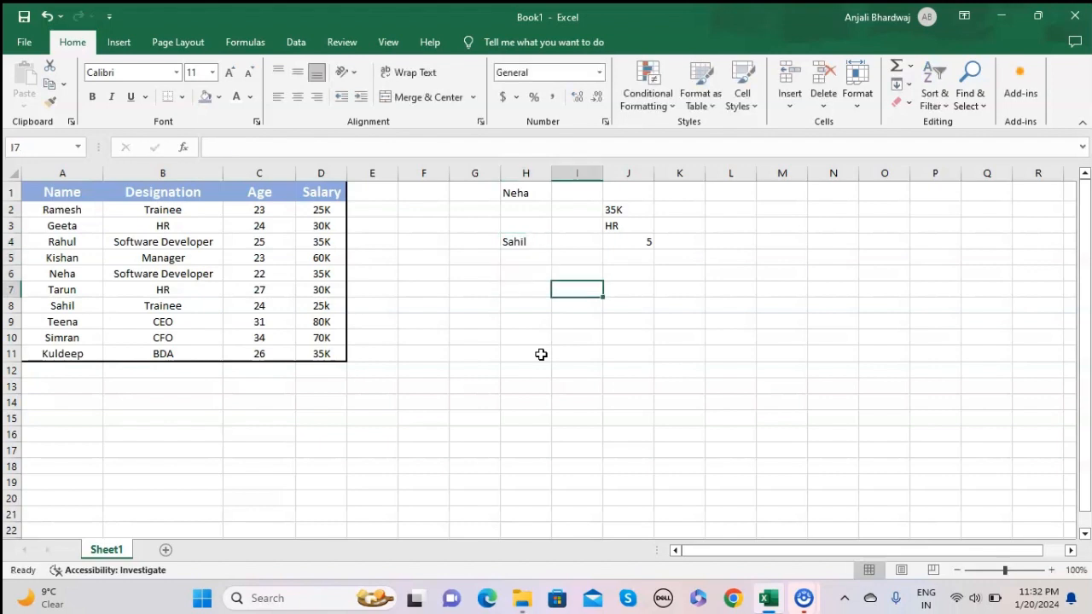
{"action": "type", "text": "=v"}
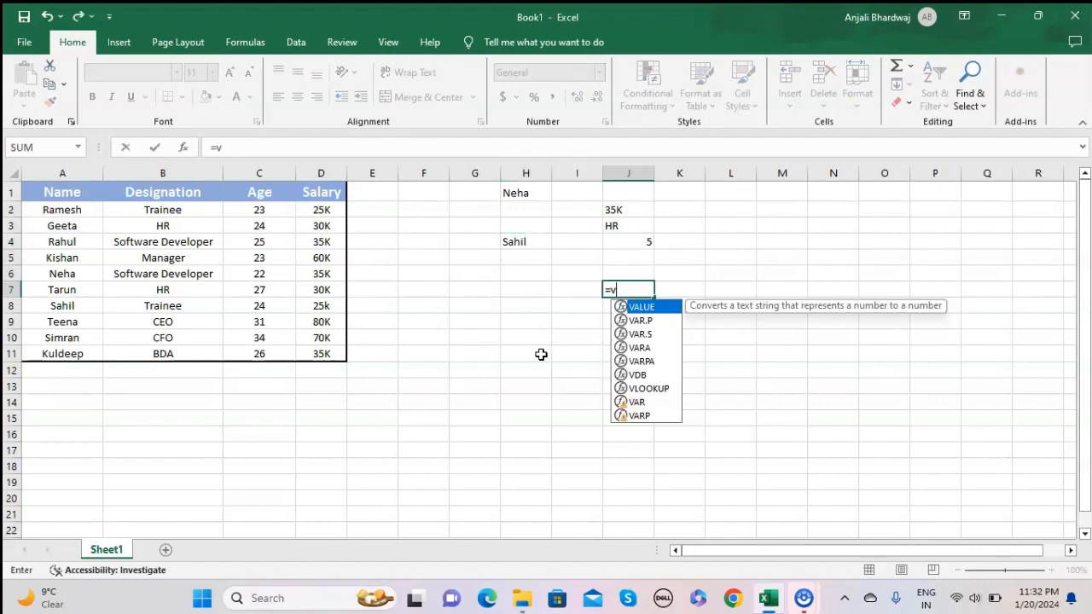
{"action": "type", "text": "lookup"}
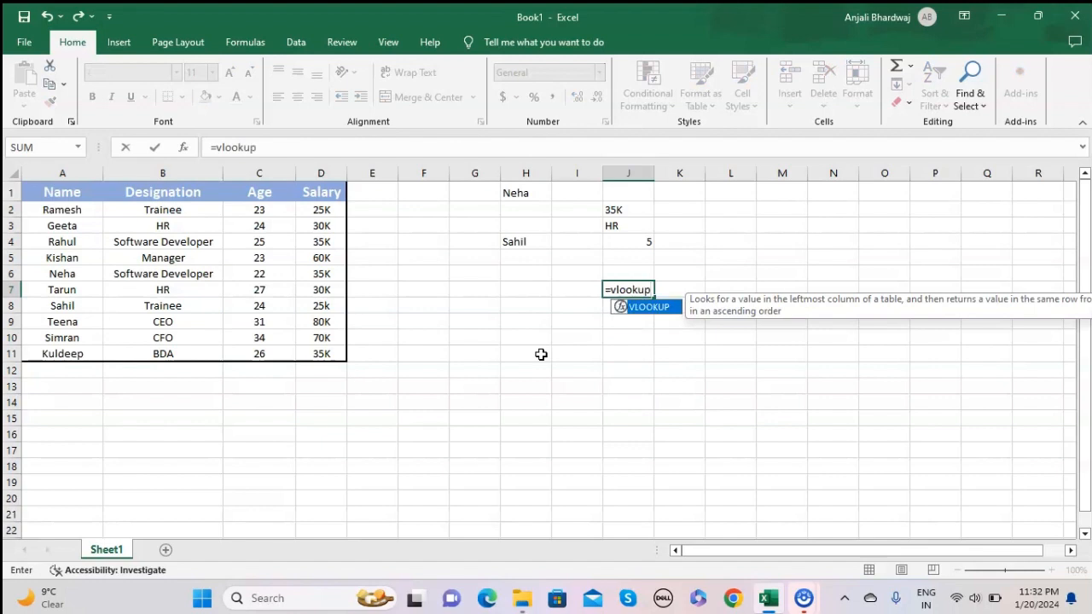
{"action": "type", "text": "("}
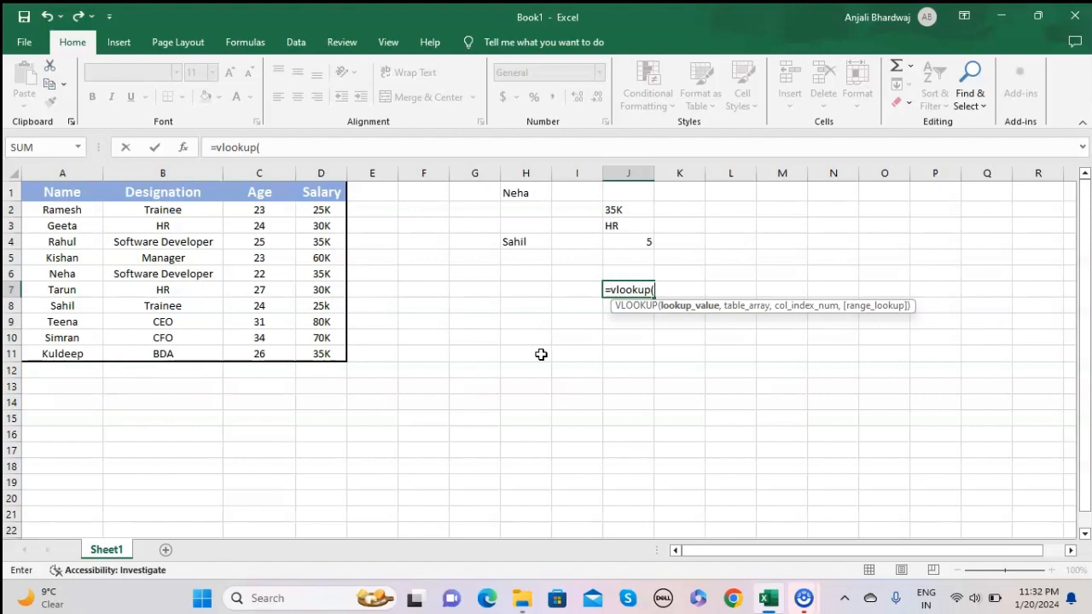
{"action": "type", "text": "H4"}
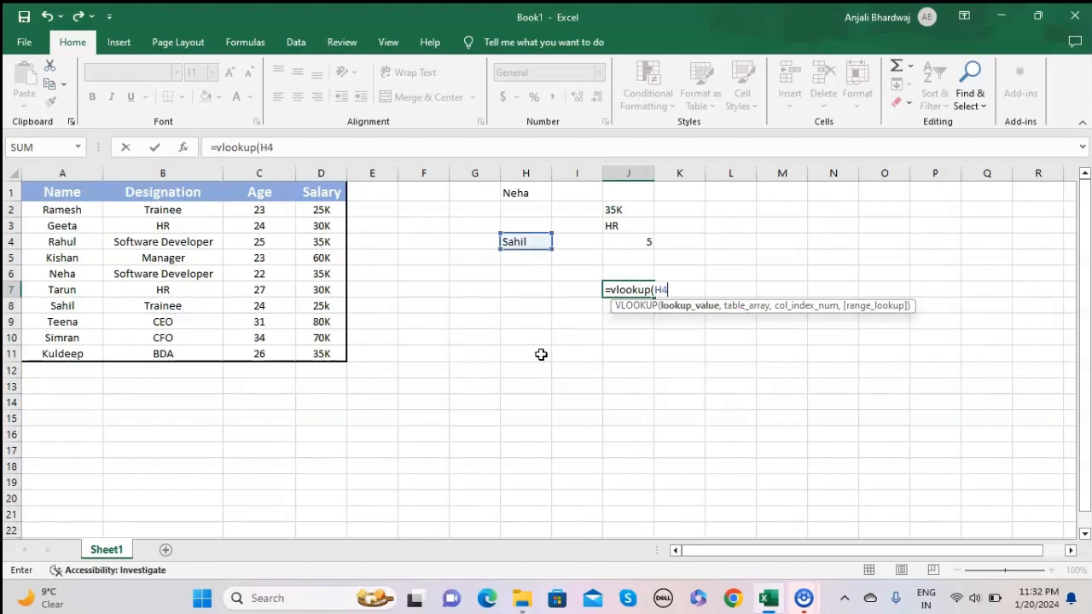
{"action": "type", "text": ","}
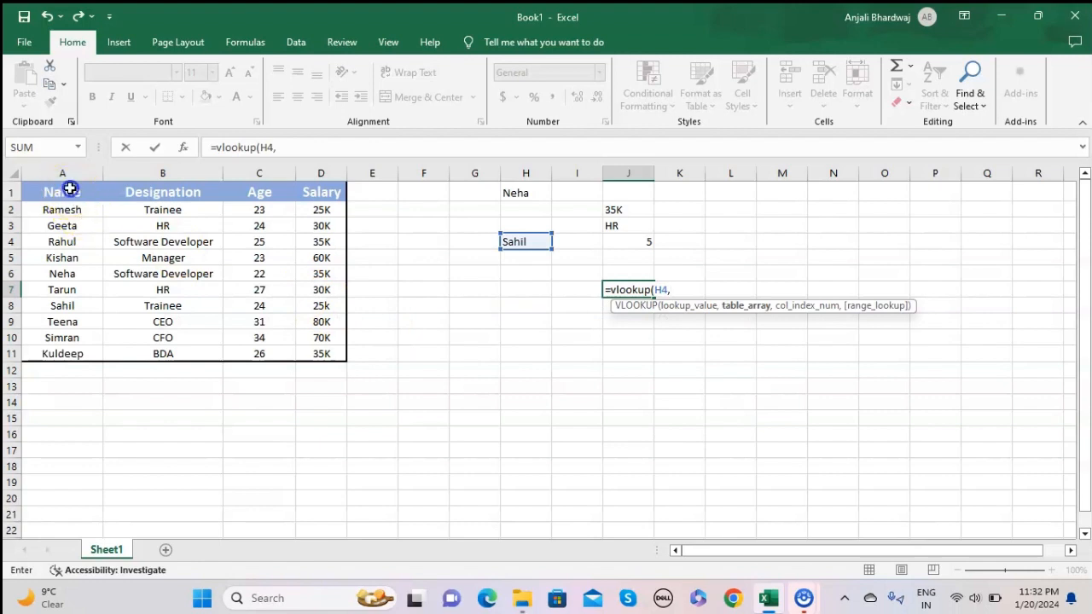
{"action": "left_click_drag", "start_coordinate": [70, 188], "coordinate": [330, 355]}
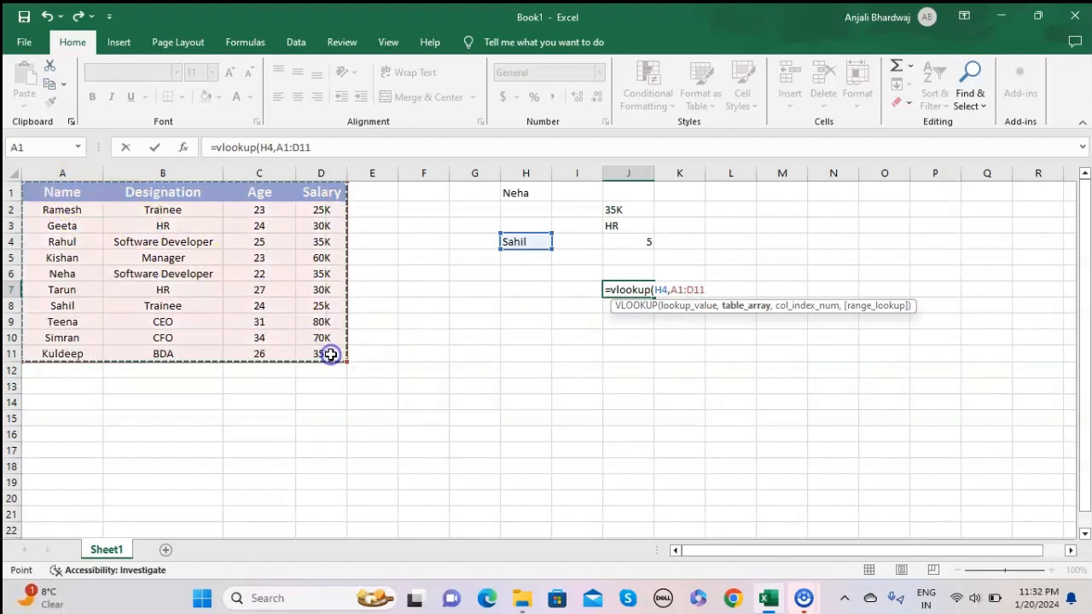
{"action": "type", "text": ","}
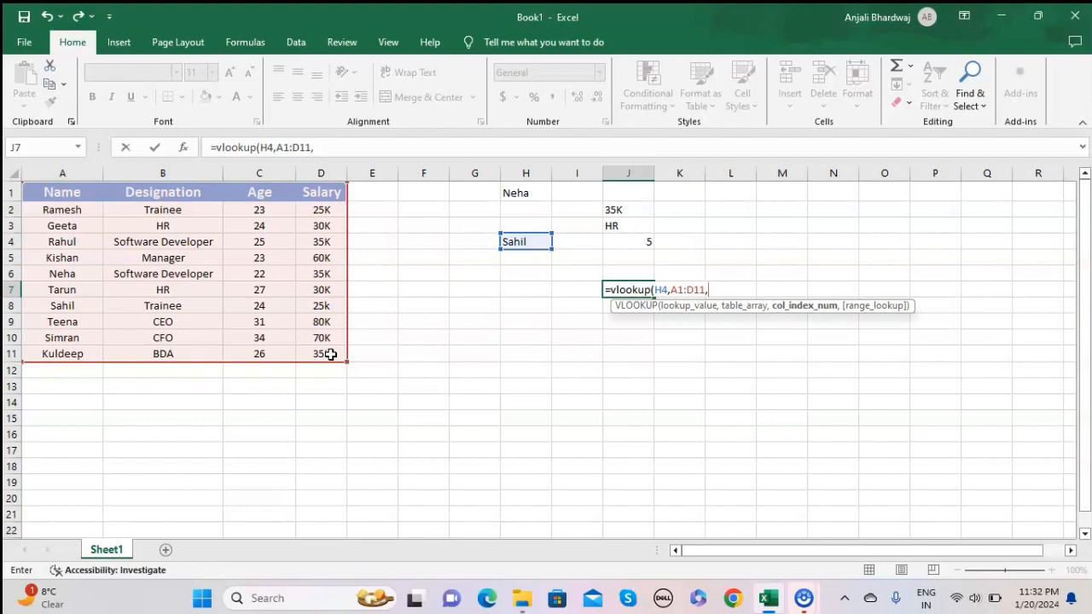
{"action": "type", "text": "4,"}
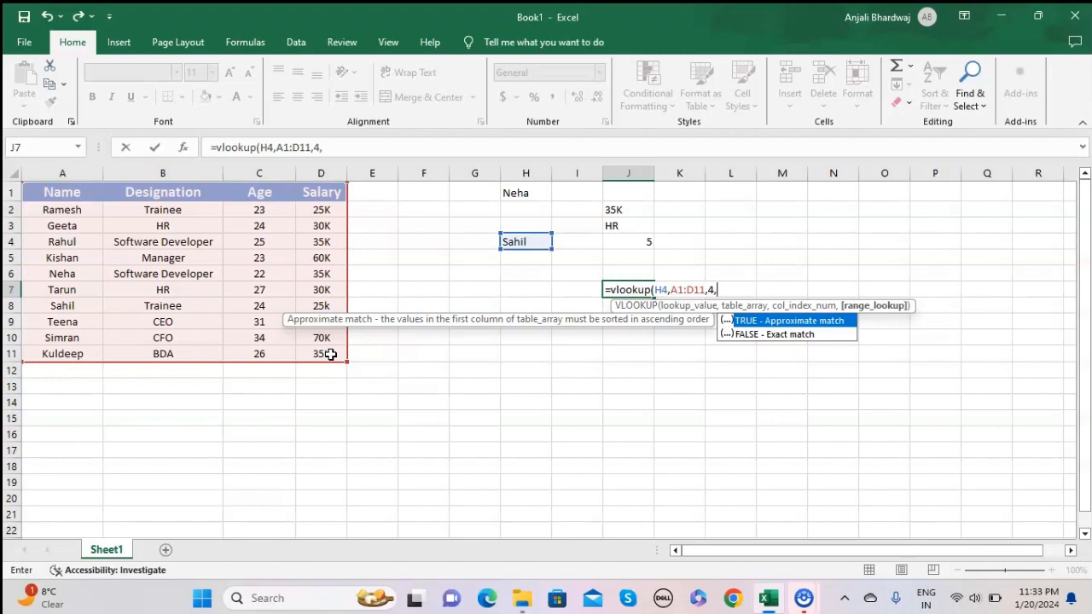
{"action": "type", "text": "0)"}
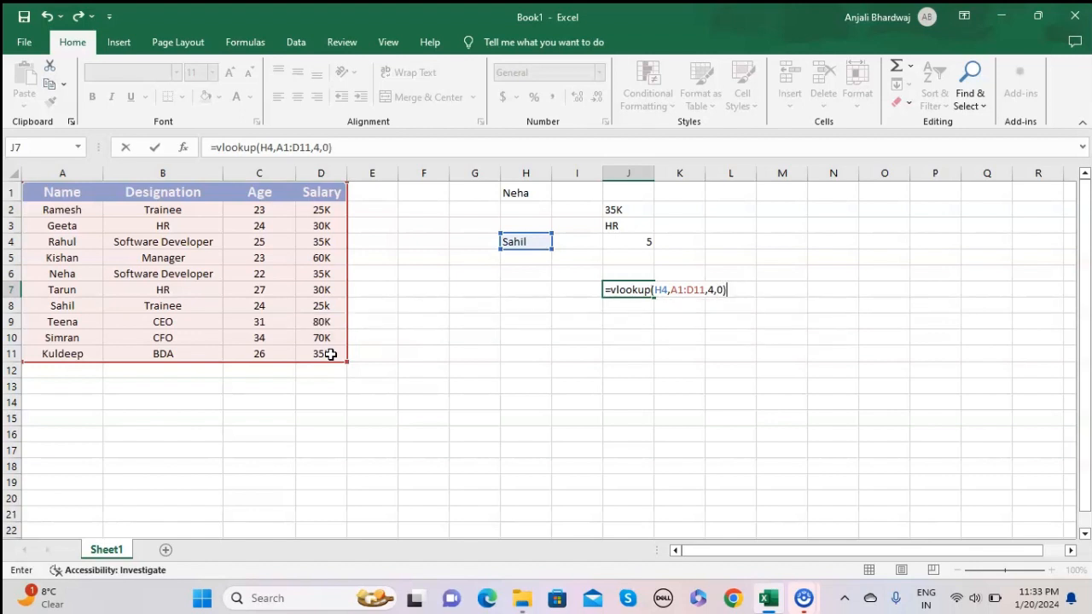
{"action": "key", "text": "Return"}
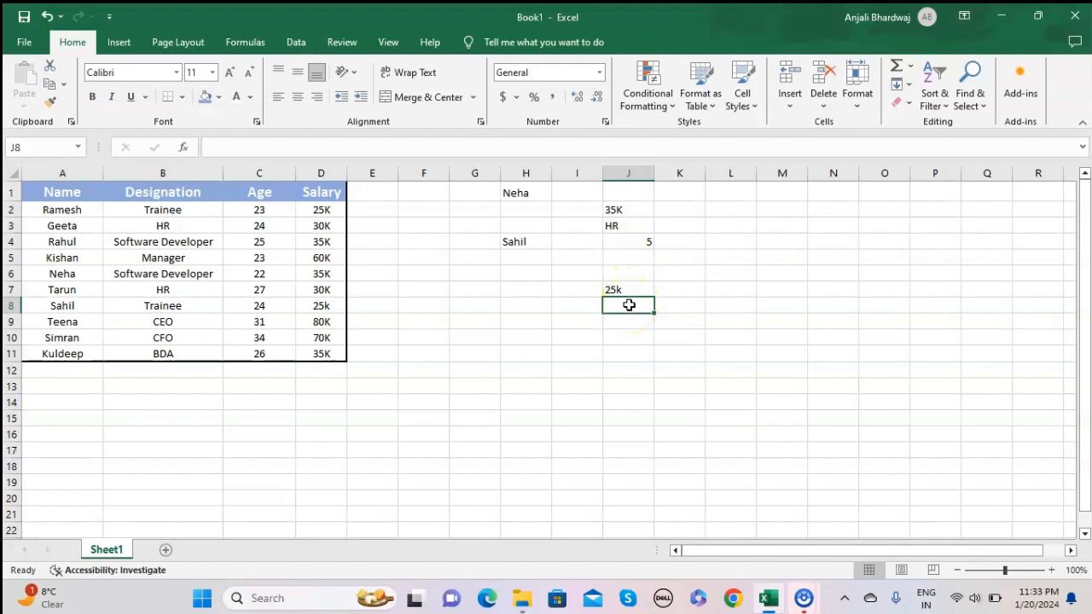
- Retrieve the designation from the sixth row and second column of the table by entering =index(A1:D11,6,2) in cell J8
{"action": "type", "text": "="}
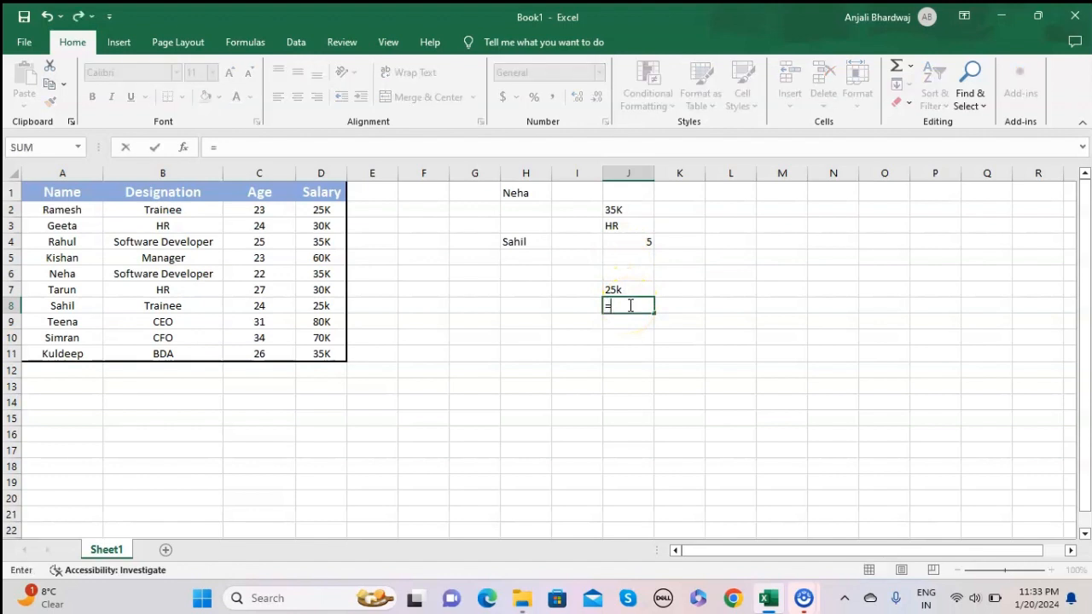
{"action": "type", "text": "index"}
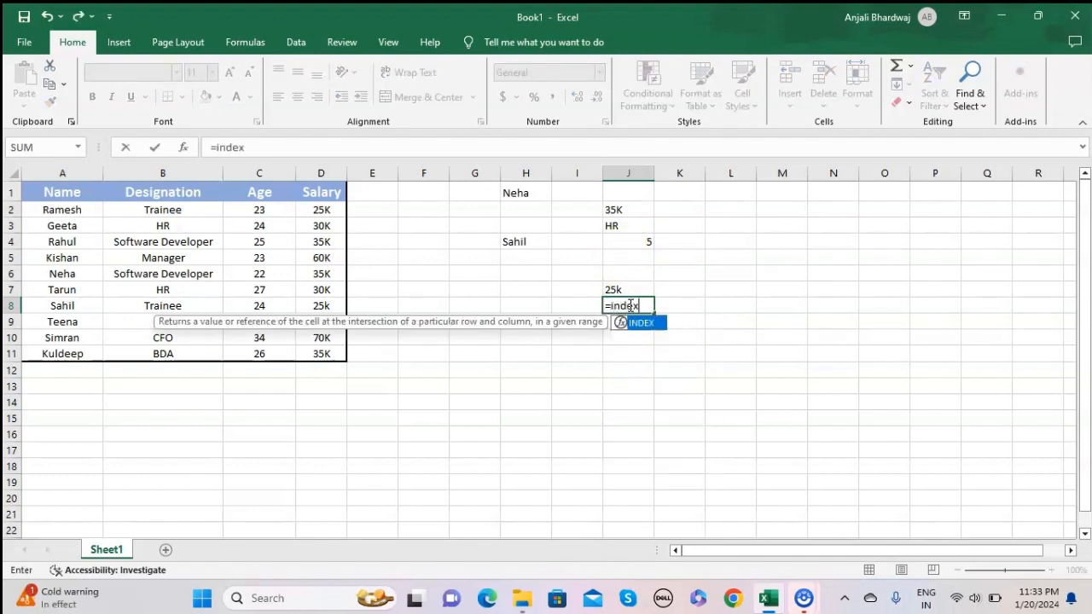
{"action": "type", "text": "("}
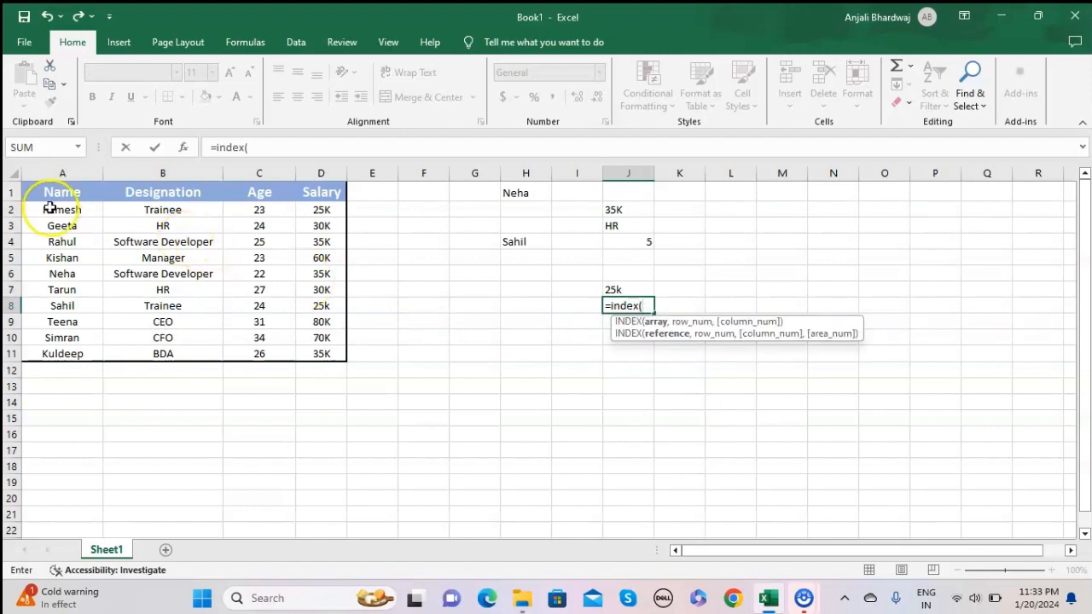
{"action": "left_click_drag", "start_coordinate": [46, 191], "coordinate": [324, 355]}
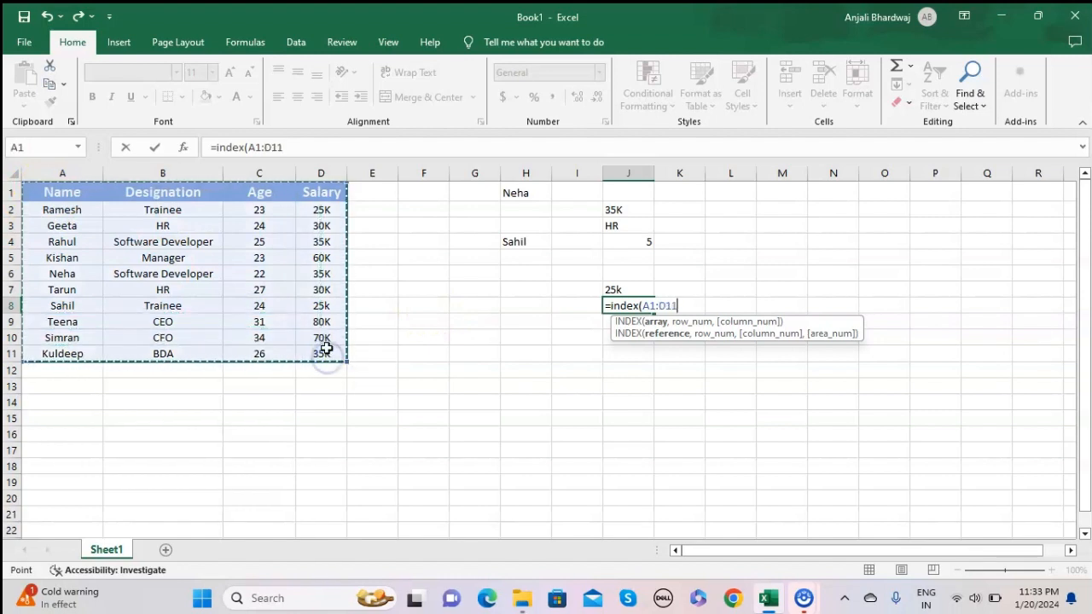
{"action": "type", "text": ","}
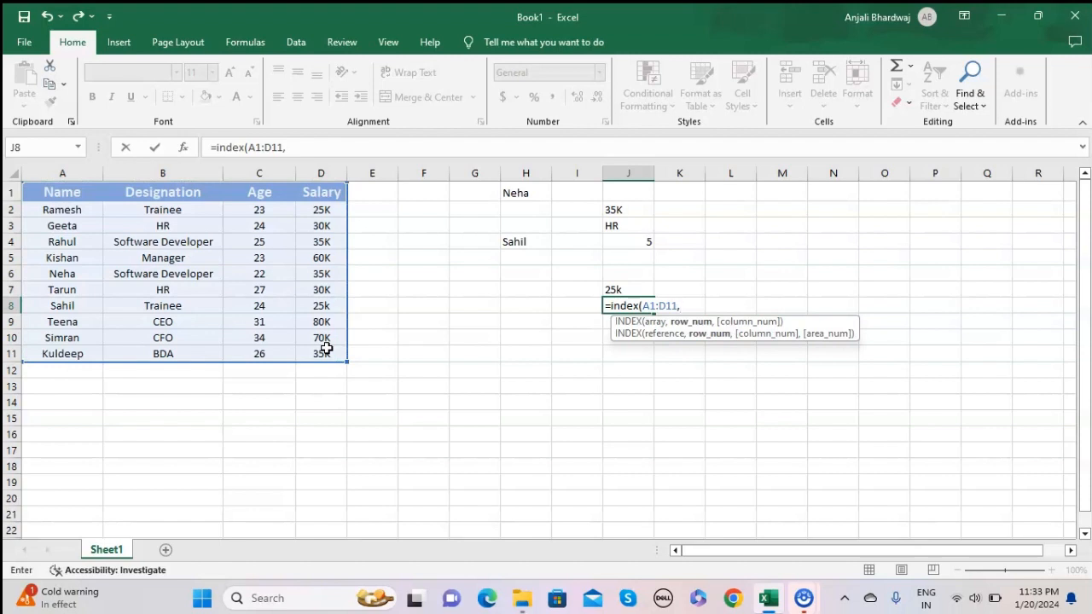
{"action": "type", "text": "6,2"}
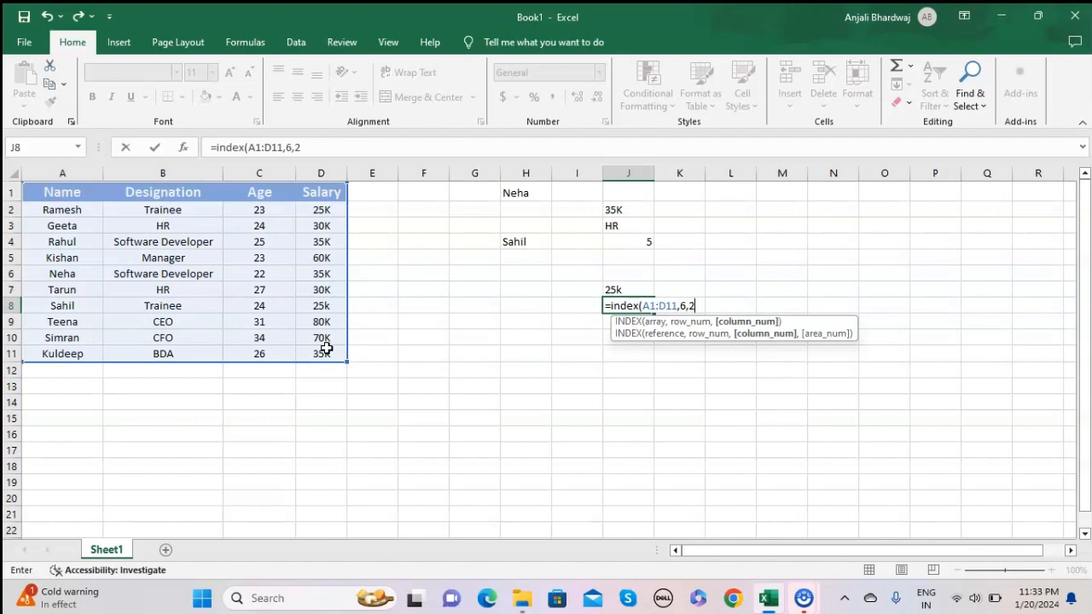
{"action": "type", "text": ")"}
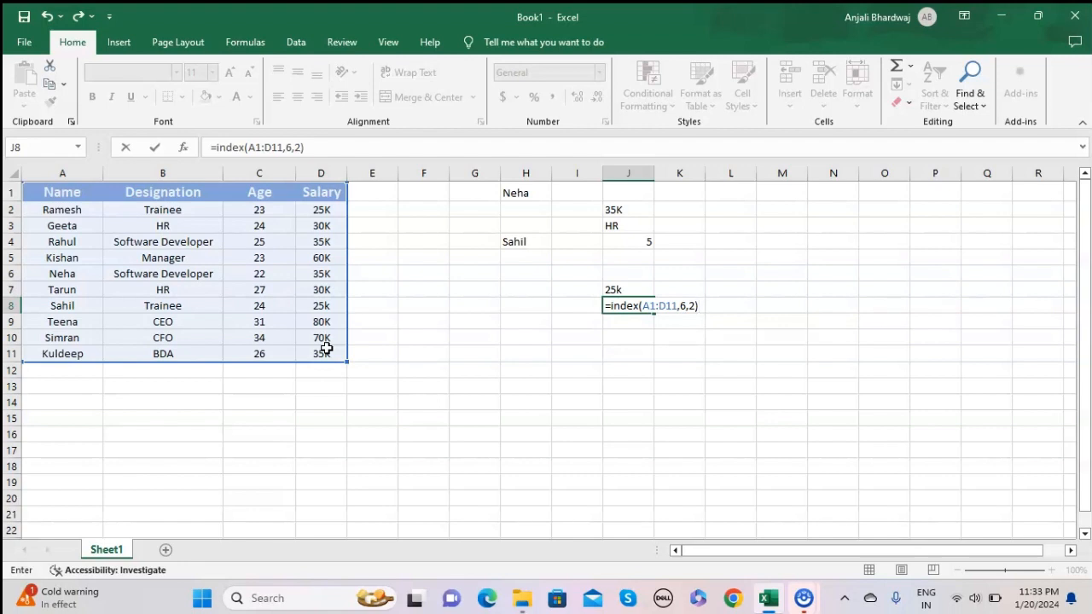
{"action": "key", "text": "Return"}
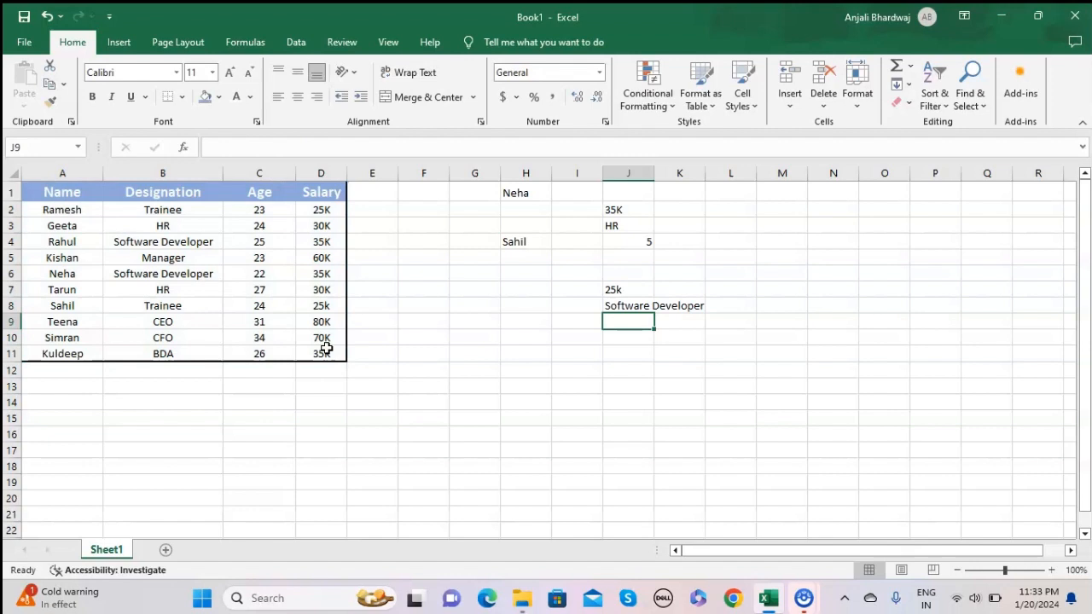
{"action": "type", "text": "=ma"}
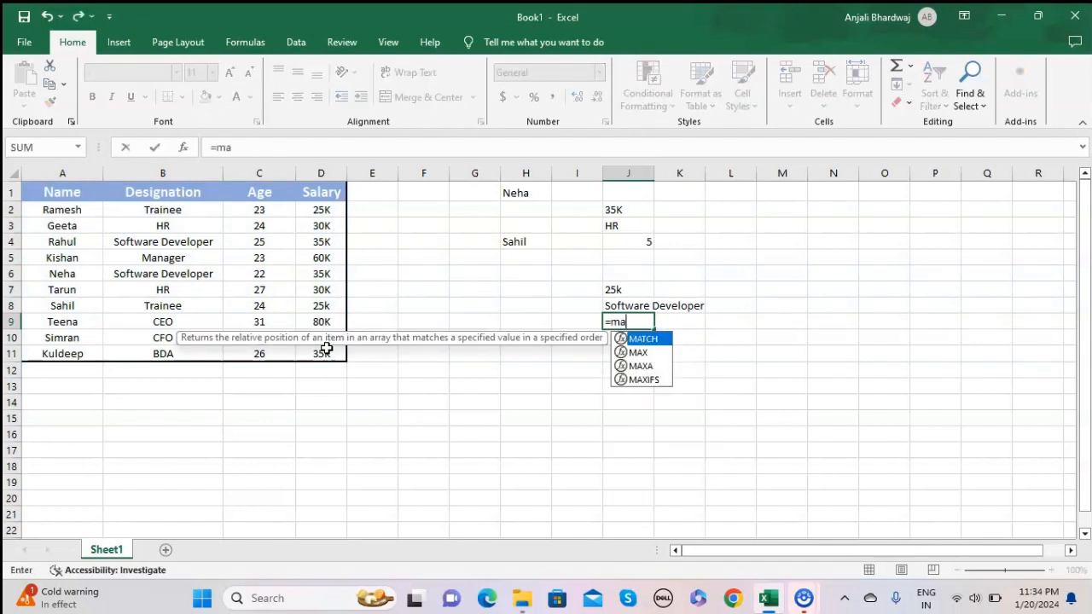
{"action": "type", "text": "tch"}
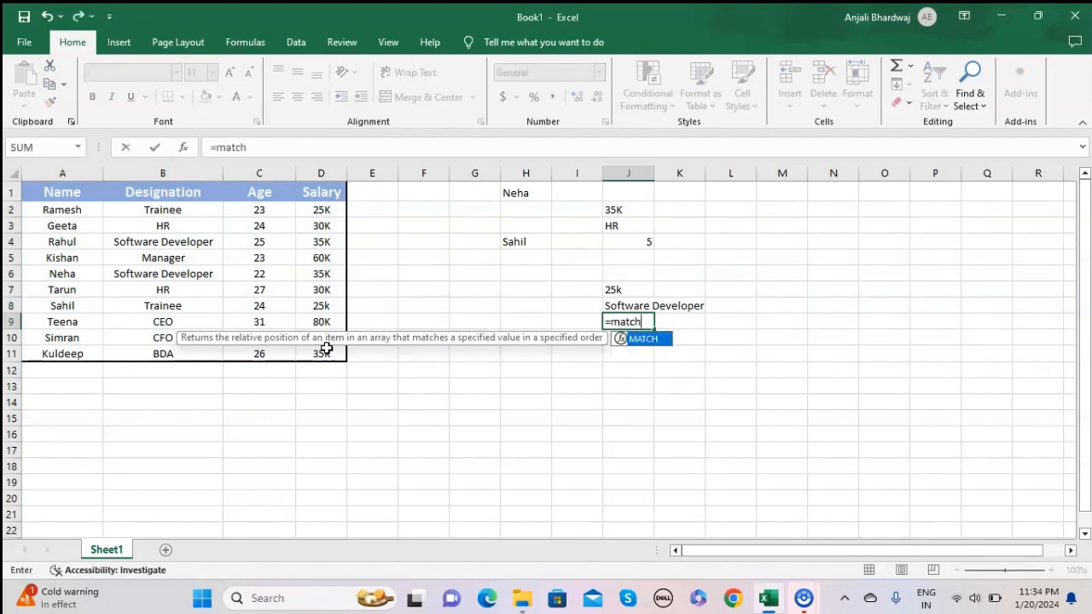
{"action": "type", "text": "("}
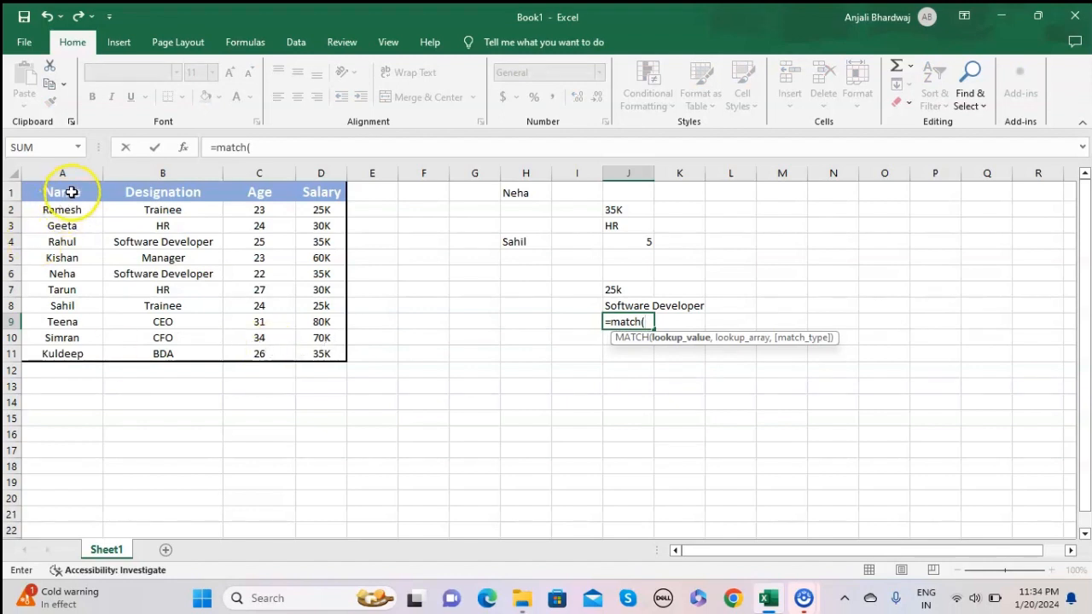
{"action": "left_click_drag", "start_coordinate": [72, 192], "coordinate": [62, 357]}
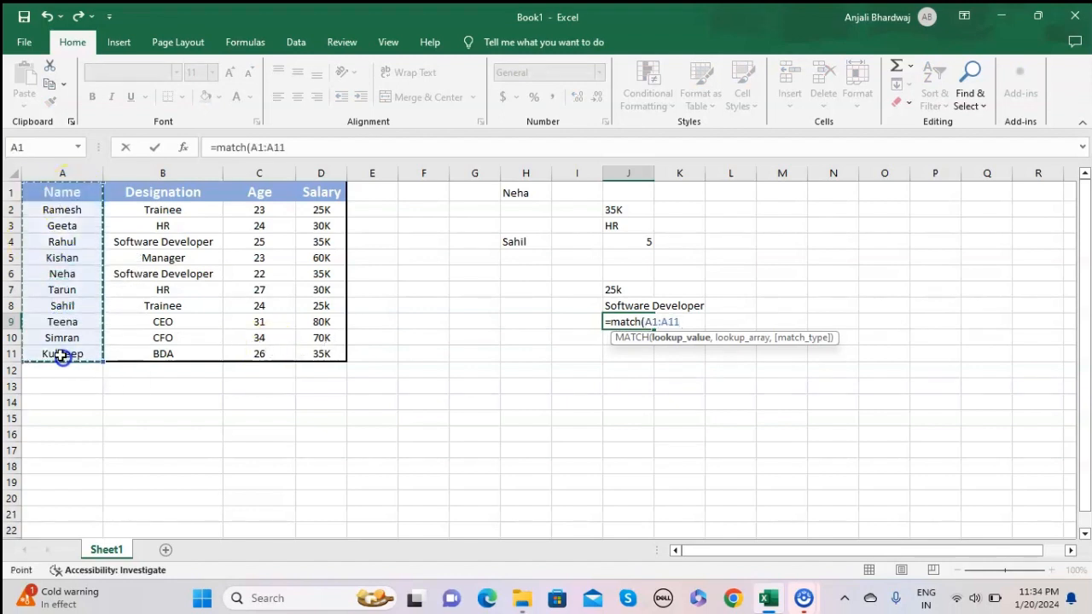
{"action": "key", "text": "BackSpace"}
{"action": "key", "text": "BackSpace"}
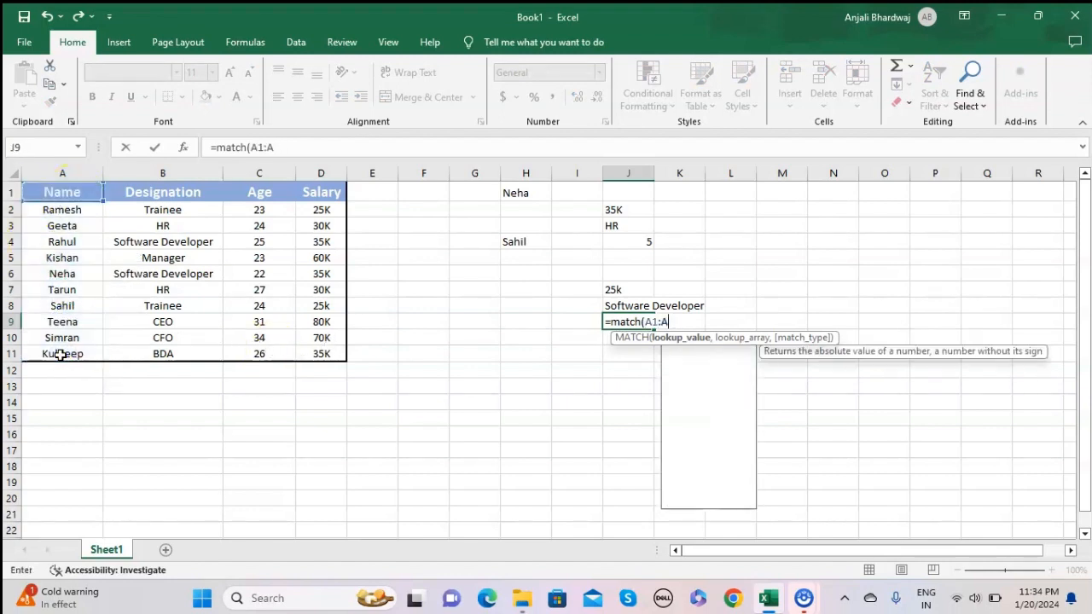
{"action": "key", "text": "BackSpace"}
{"action": "key", "text": "BackSpace"}
{"action": "key", "text": "BackSpace"}
{"action": "key", "text": "BackSpace"}
{"action": "key", "text": "BackSpace"}
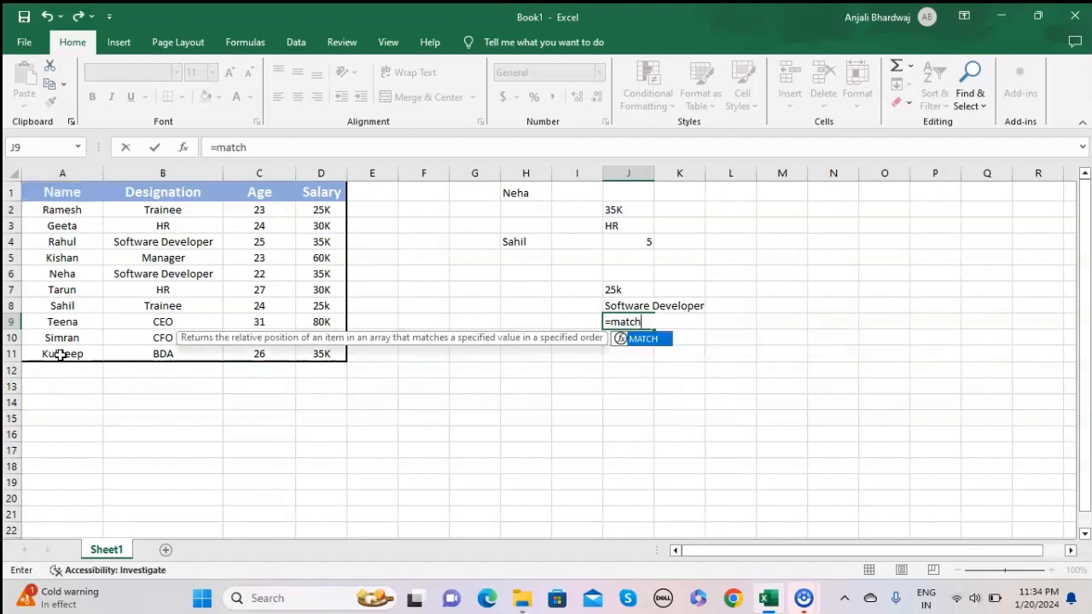
{"action": "type", "text": "("}
{"action": "key", "text": "BackSpace"}
{"action": "key", "text": "BackSpace"}
{"action": "key", "text": "BackSpace"}
{"action": "key", "text": "BackSpace"}
{"action": "key", "text": "BackSpace"}
{"action": "key", "text": "BackSpace"}
{"action": "key", "text": "BackSpace"}
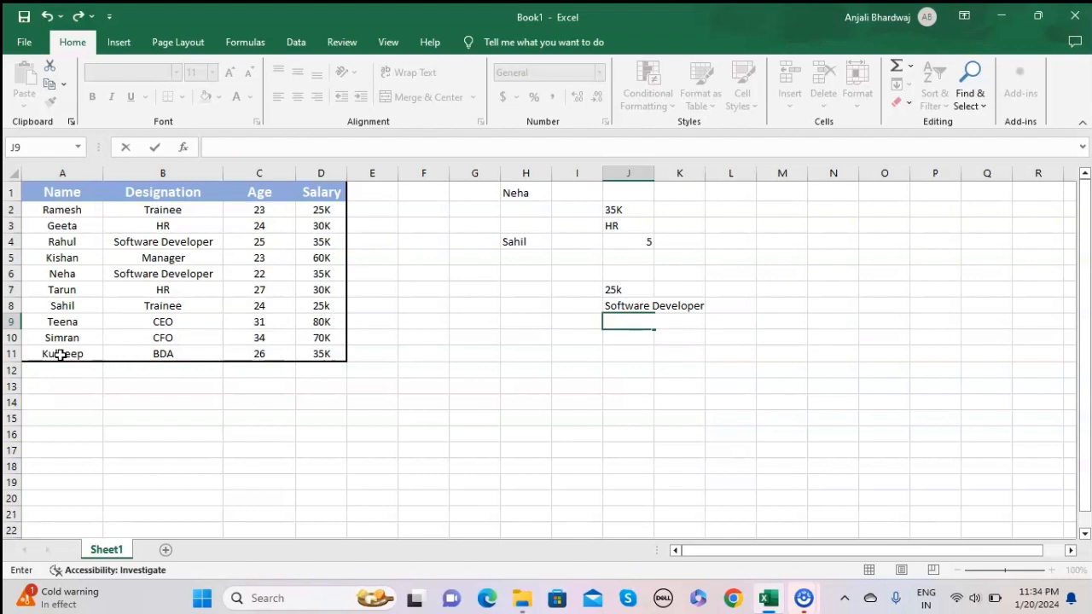
{"action": "key", "text": "Return"}
- Enter the employee name found in table cell A7 into cell H6 as the next lookup value
{"action": "key", "text": "Up"}
{"action": "key", "text": "Up"}
{"action": "key", "text": "Left"}
{"action": "key", "text": "Left"}
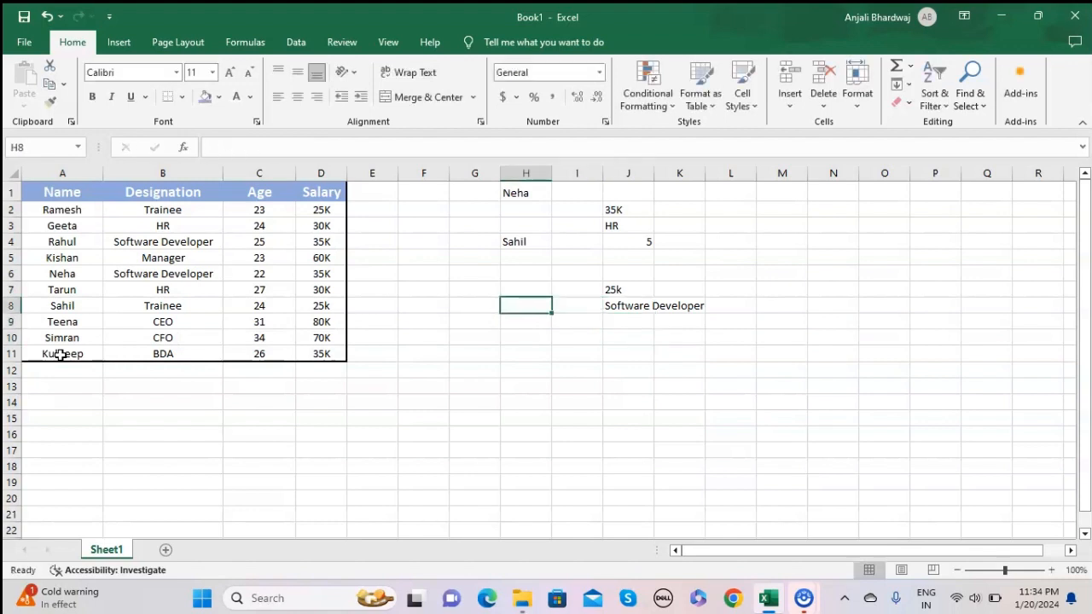
{"action": "key", "text": "Up"}
{"action": "key", "text": "Up"}
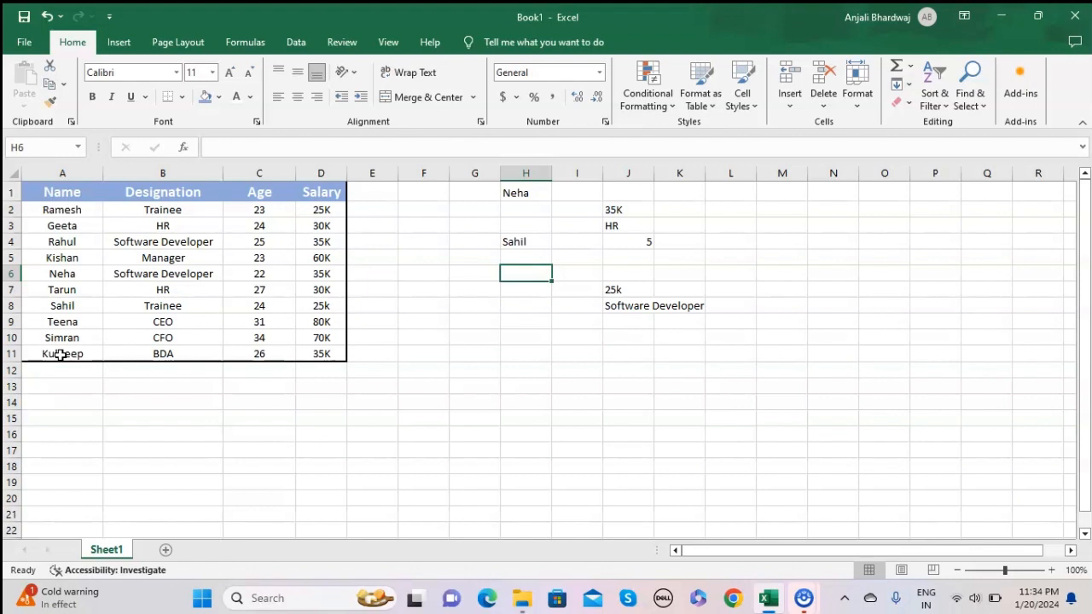
{"action": "type", "text": "Taru"}
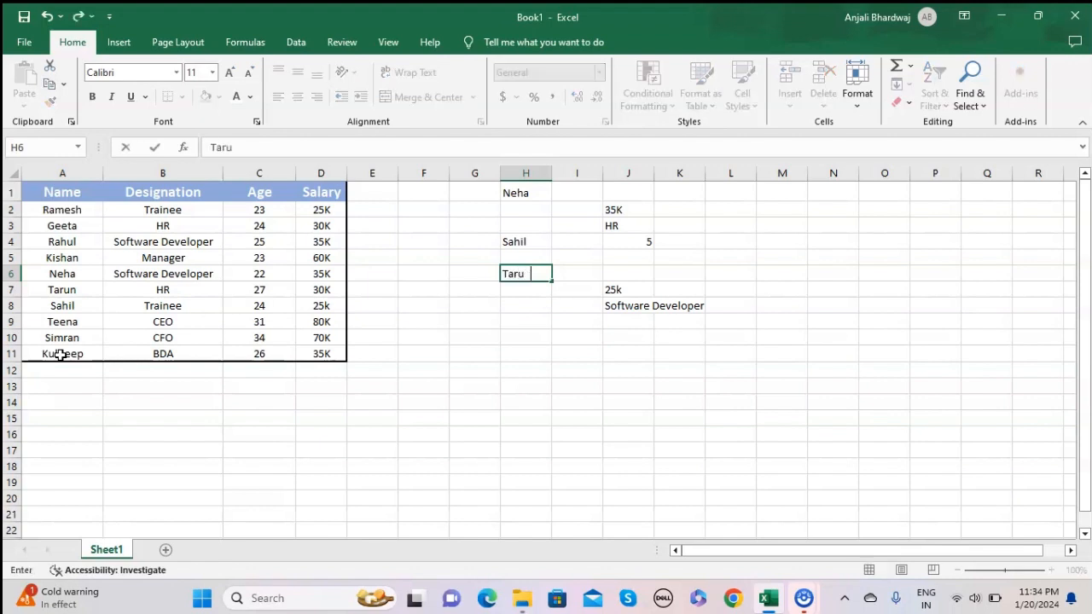
{"action": "type", "text": "n"}
{"action": "key", "text": "Return"}
- Find the position of the name in H6 within the Name column by entering =match(H6,A1:A11,0) in cell J9
{"action": "key", "text": "Down"}
{"action": "key", "text": "Down"}
{"action": "key", "text": "Right"}
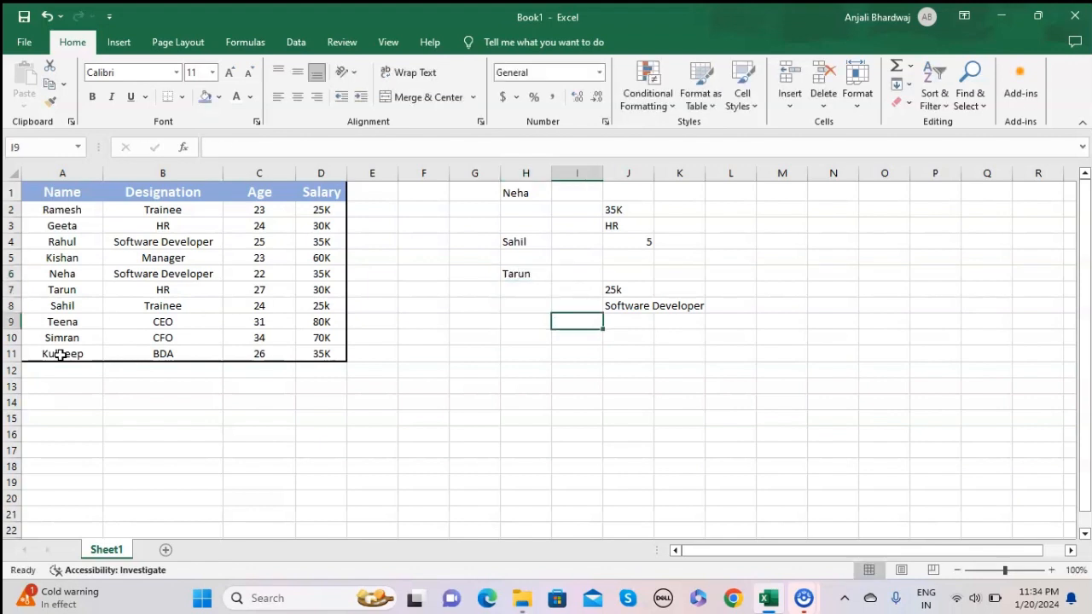
{"action": "key", "text": "Right"}
{"action": "type", "text": "=m"}
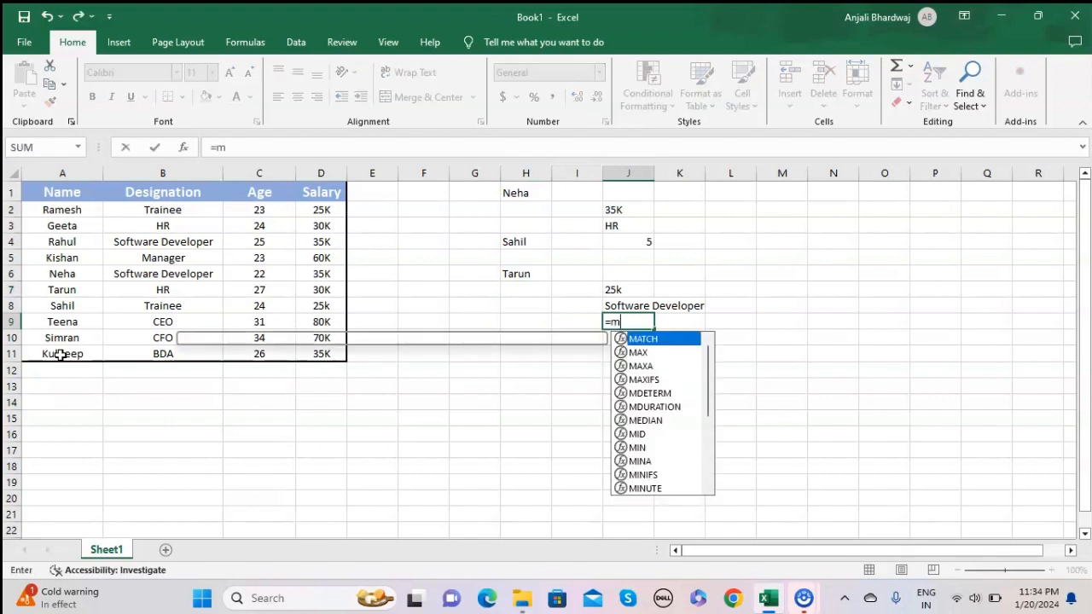
{"action": "type", "text": "atch("}
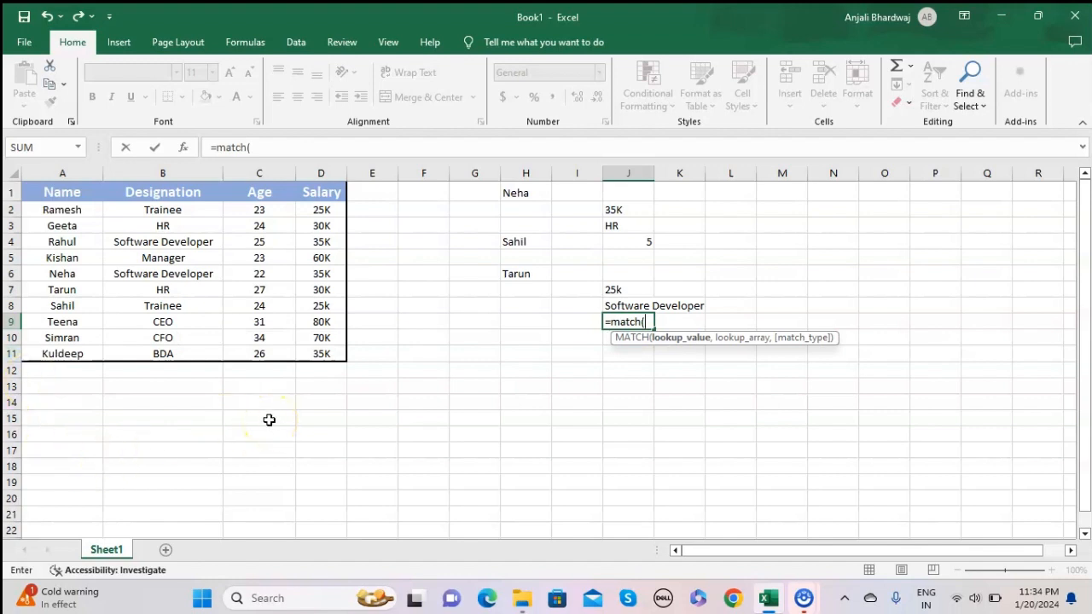
{"action": "type", "text": "H"}
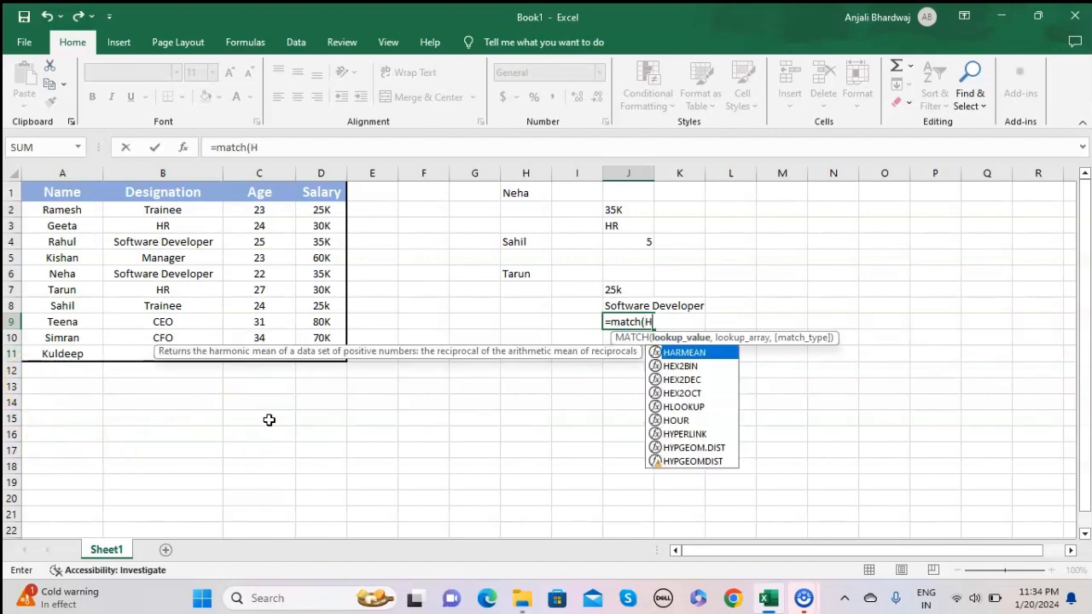
{"action": "type", "text": "6,"}
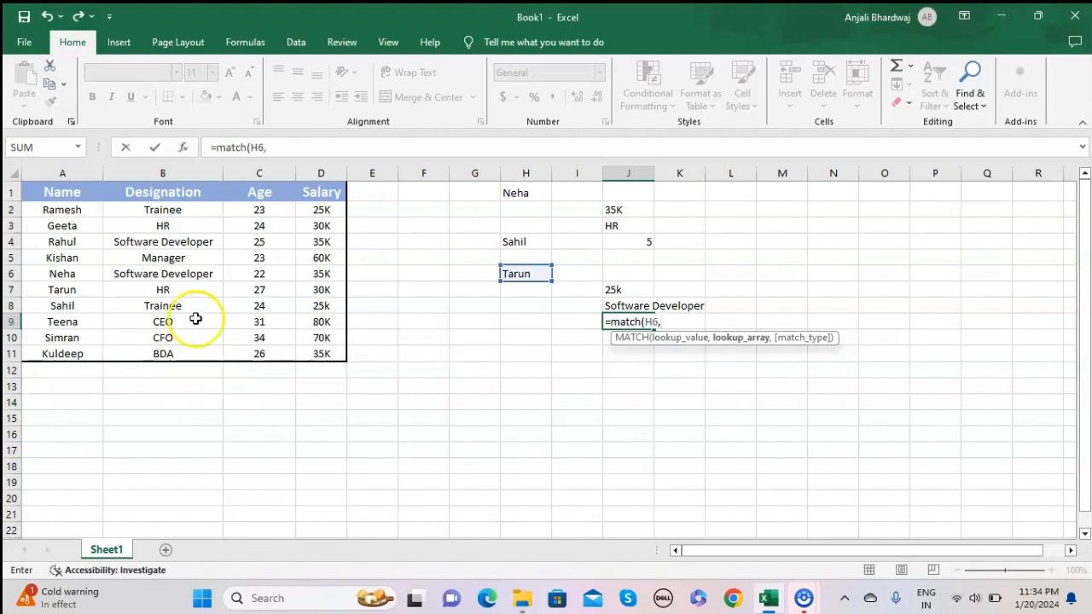
{"action": "left_click_drag", "start_coordinate": [70, 193], "coordinate": [57, 354]}
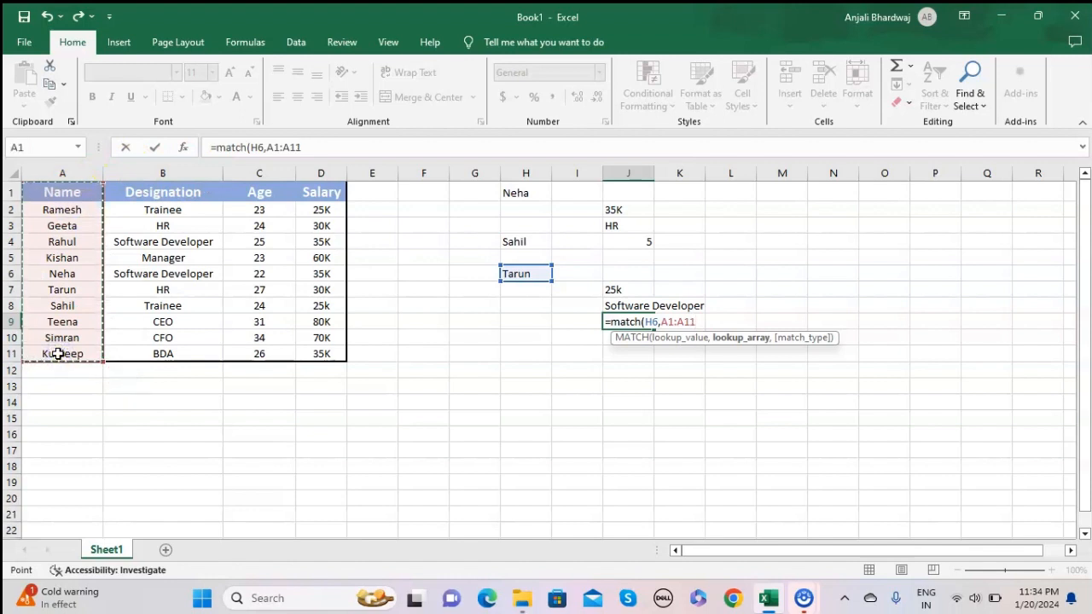
{"action": "type", "text": ",0"}
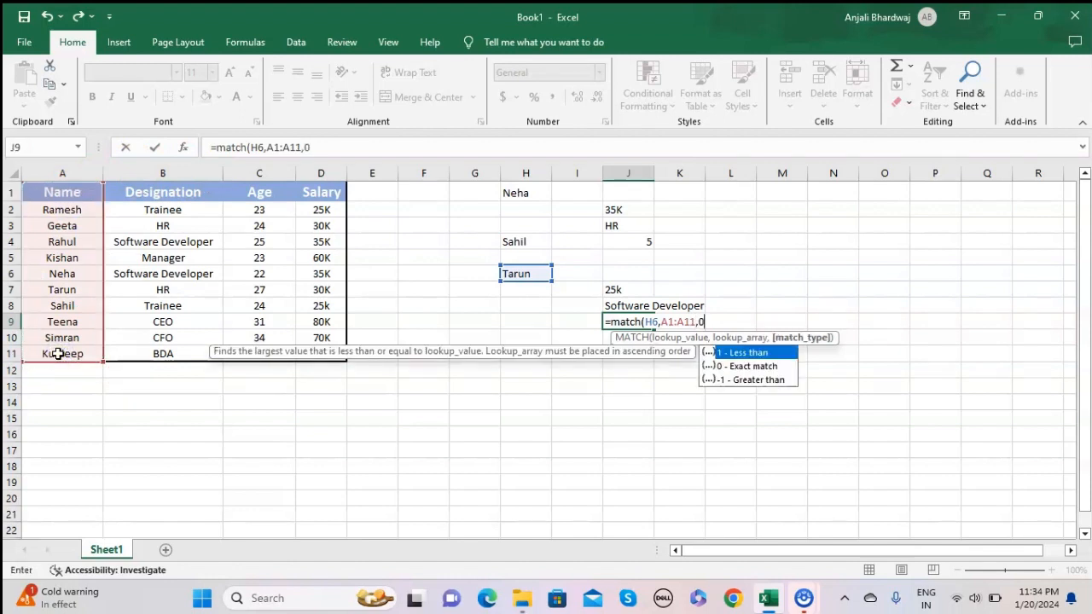
{"action": "type", "text": ")"}
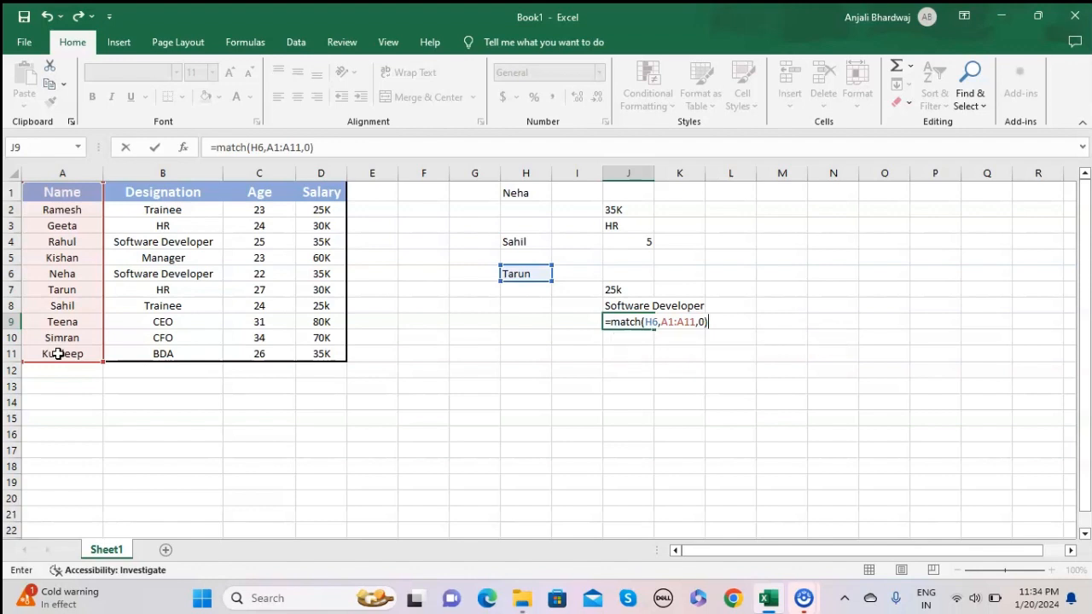
{"action": "key", "text": "Return"}
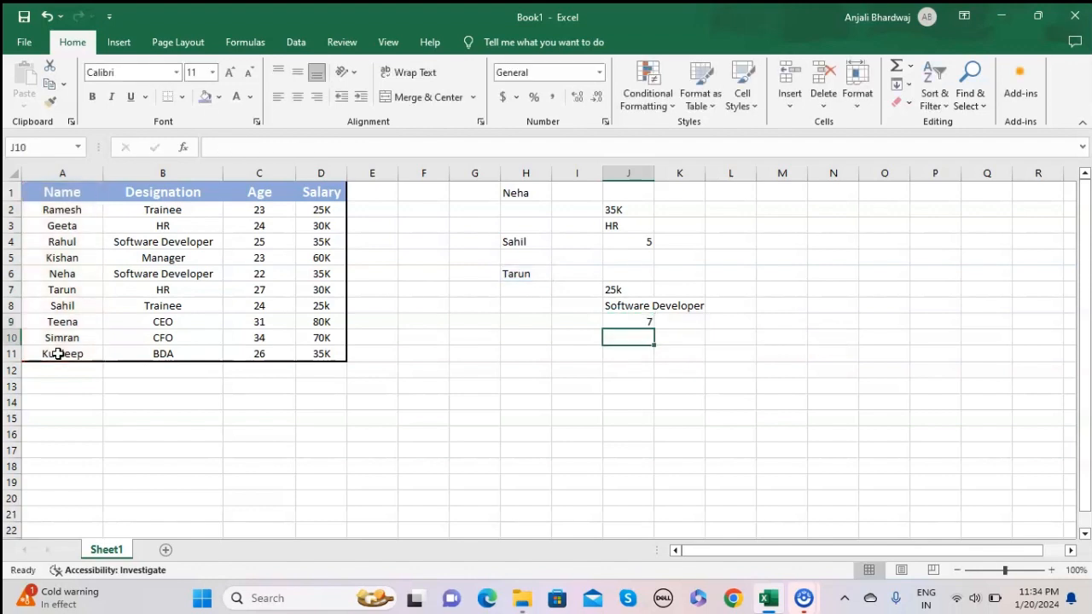